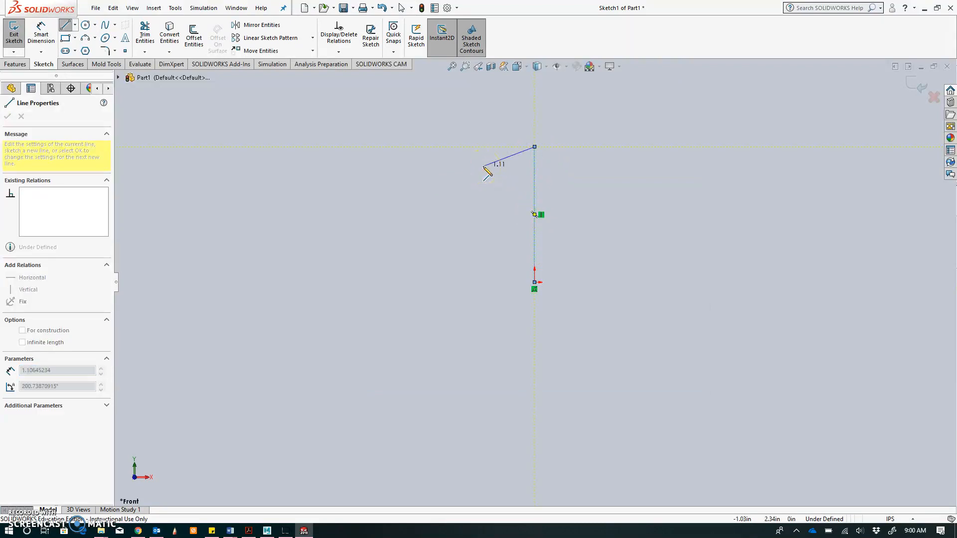
# - Finish the vertical line drawn up from the origin and dimension its length
pyautogui.press('Escape')
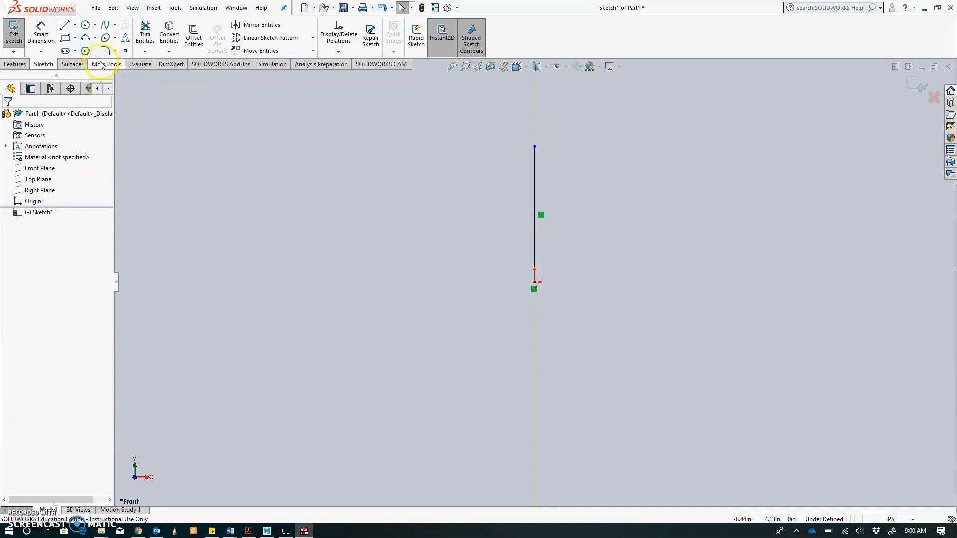
pyautogui.click(47, 31)
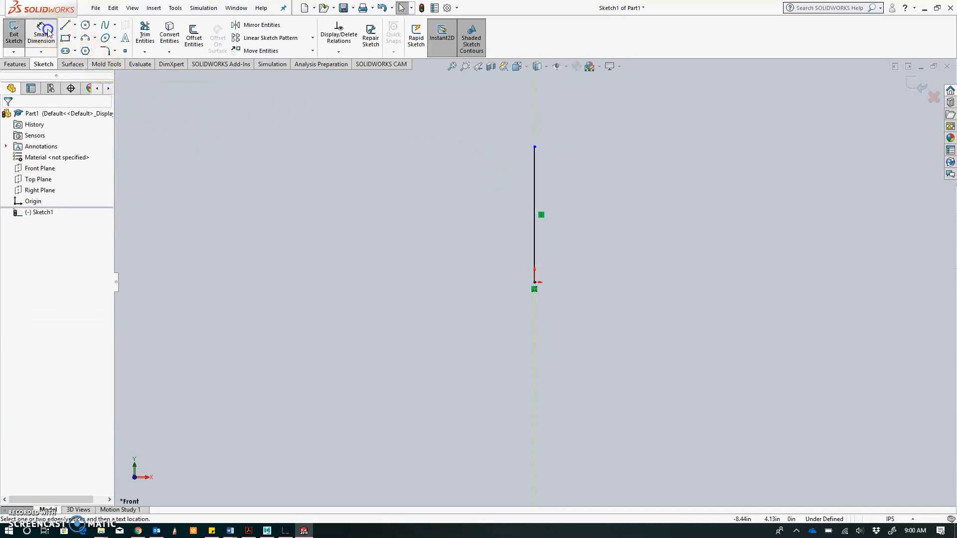
pyautogui.click(535, 178)
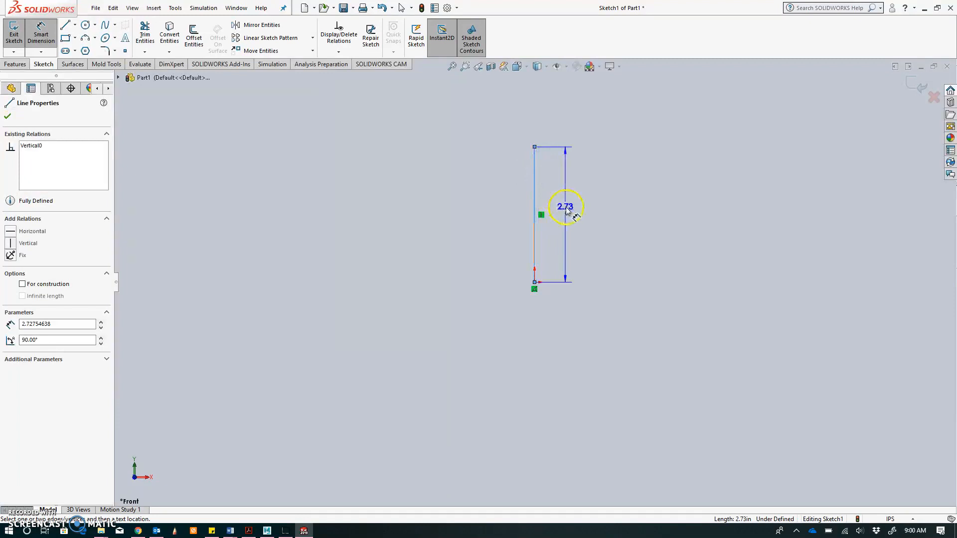
pyautogui.click(572, 213)
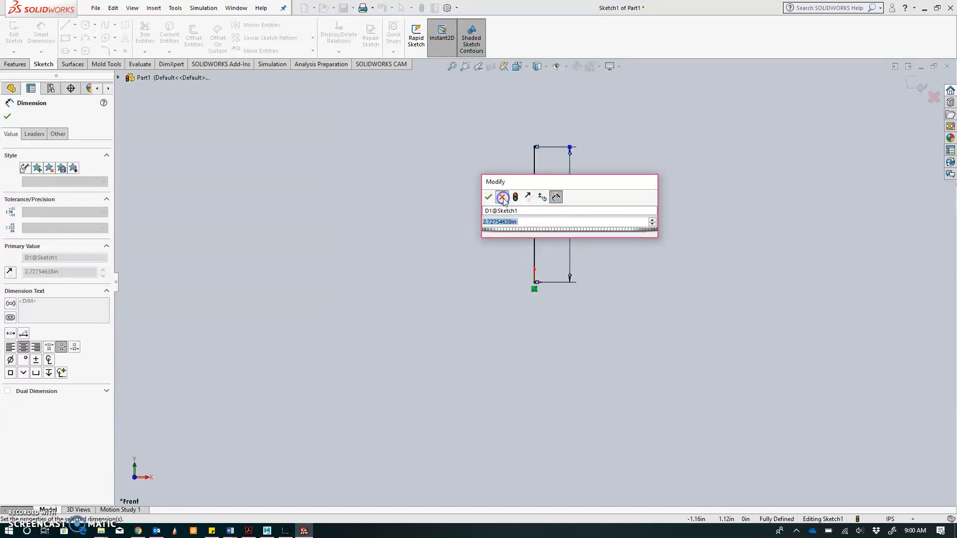
pyautogui.click(503, 197)
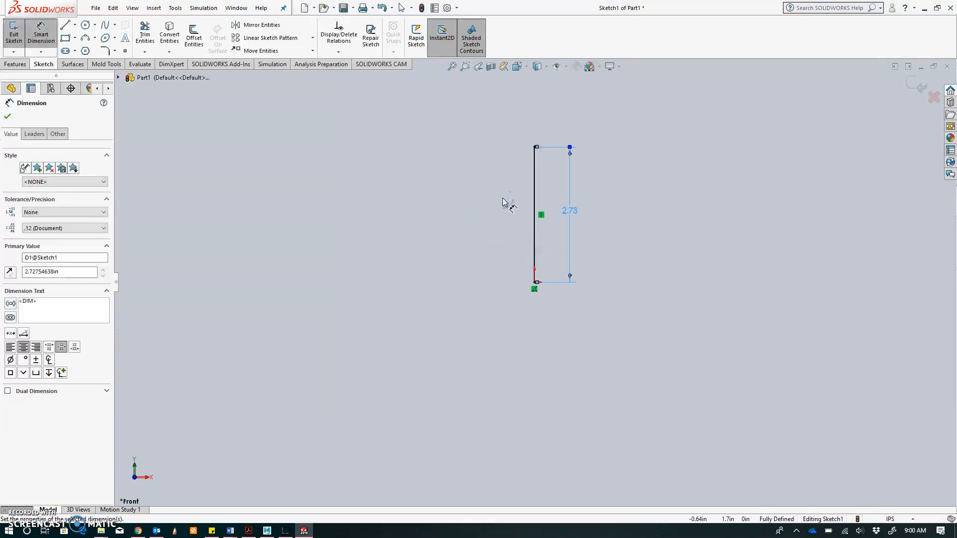
# - Switch the document units to MMGS (millimeter, gram, second) and reopen the vertical line's sketch for editing
pyautogui.click(892, 520)
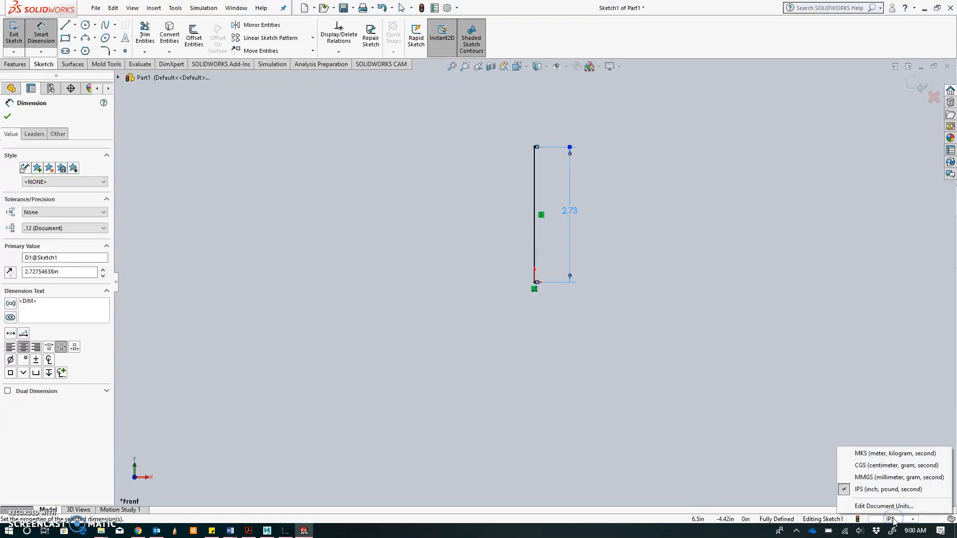
pyautogui.click(865, 479)
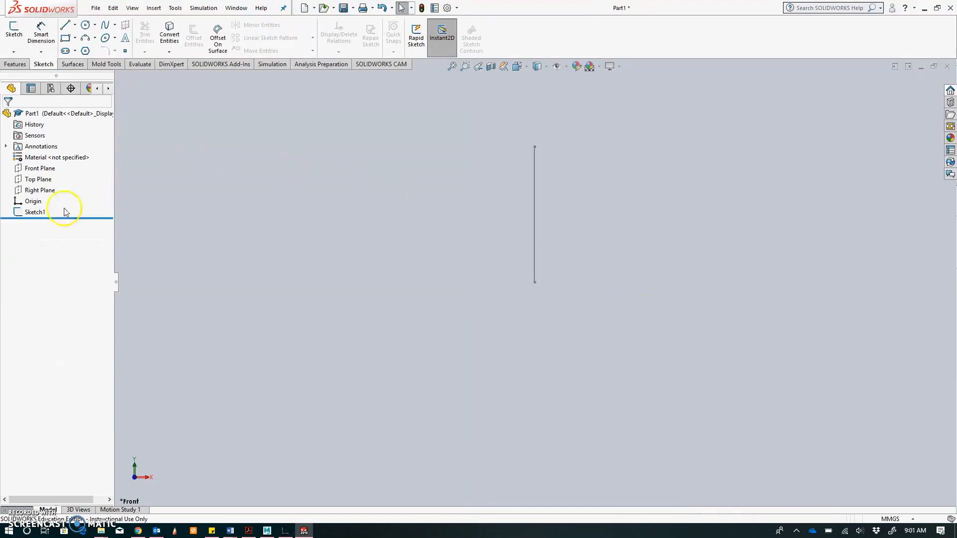
pyautogui.click(35, 213)
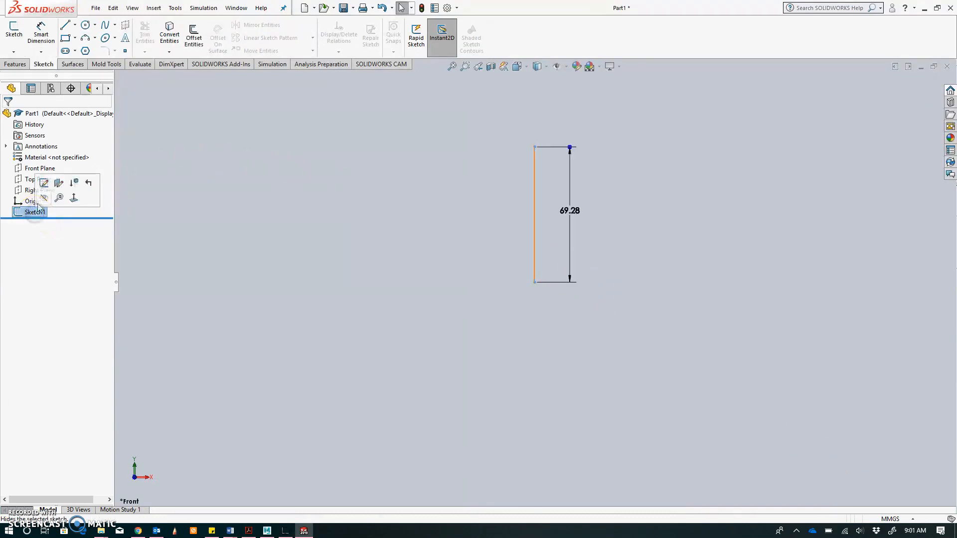
pyautogui.click(44, 184)
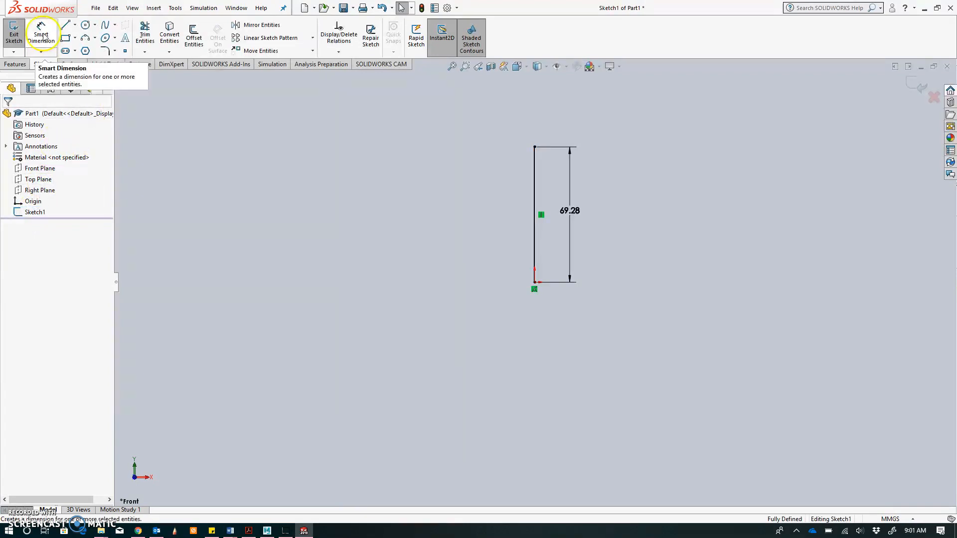
# - Set the vertical line's length dimension to 50 mm
pyautogui.click(570, 211)
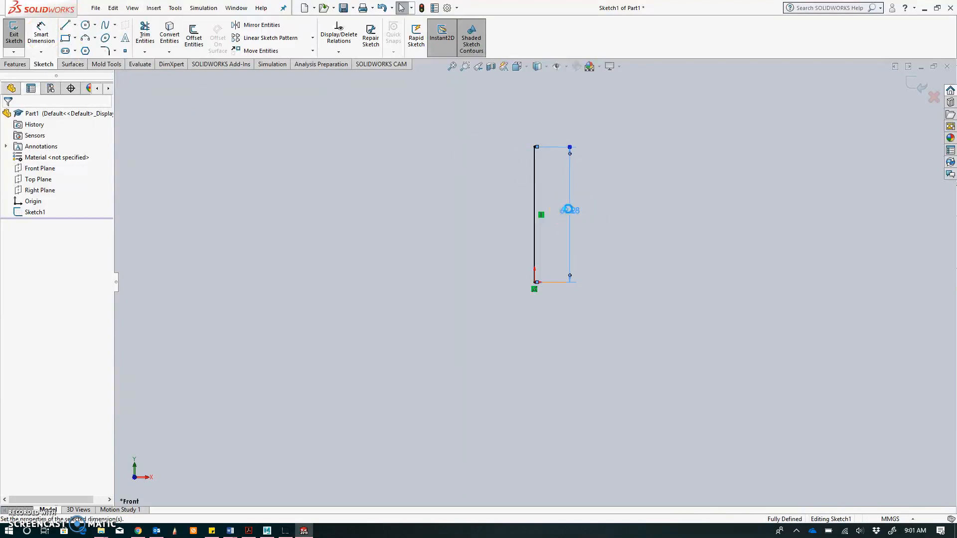
pyautogui.doubleClick(570, 210)
pyautogui.moveTo(549, 182); pyautogui.dragTo(695, 170)
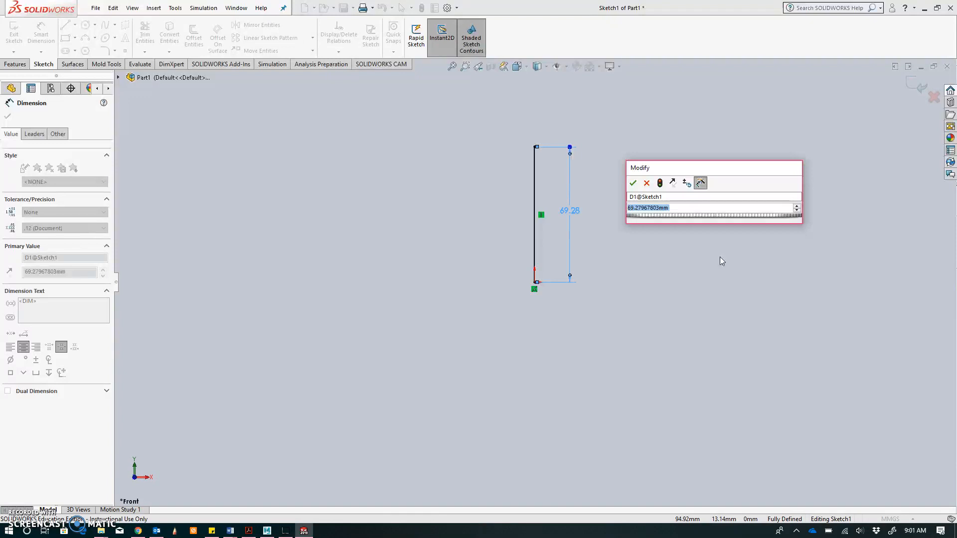
pyautogui.write('50')
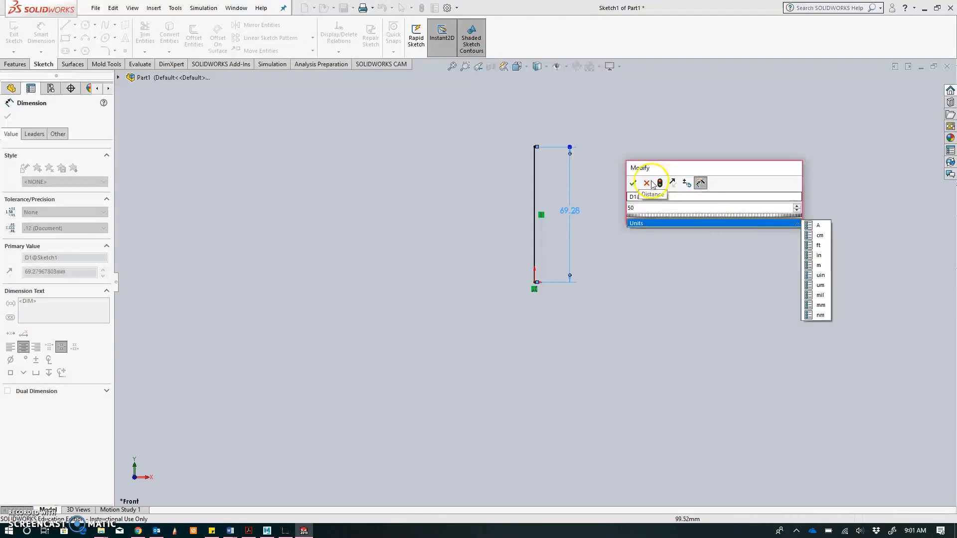
pyautogui.click(633, 183)
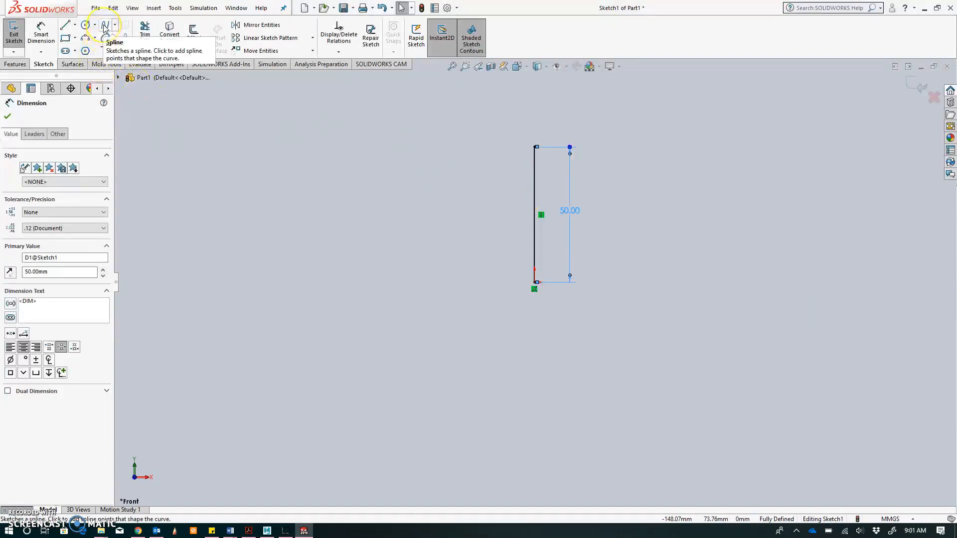
# - Sketch a short horizontal line from the origin toward the left as the base of the profile
pyautogui.click(64, 25)
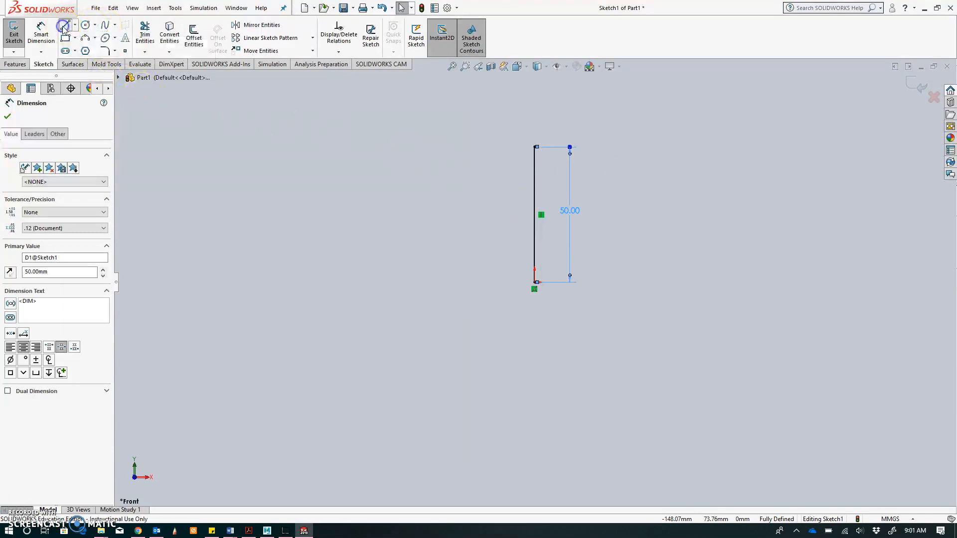
pyautogui.click(534, 282)
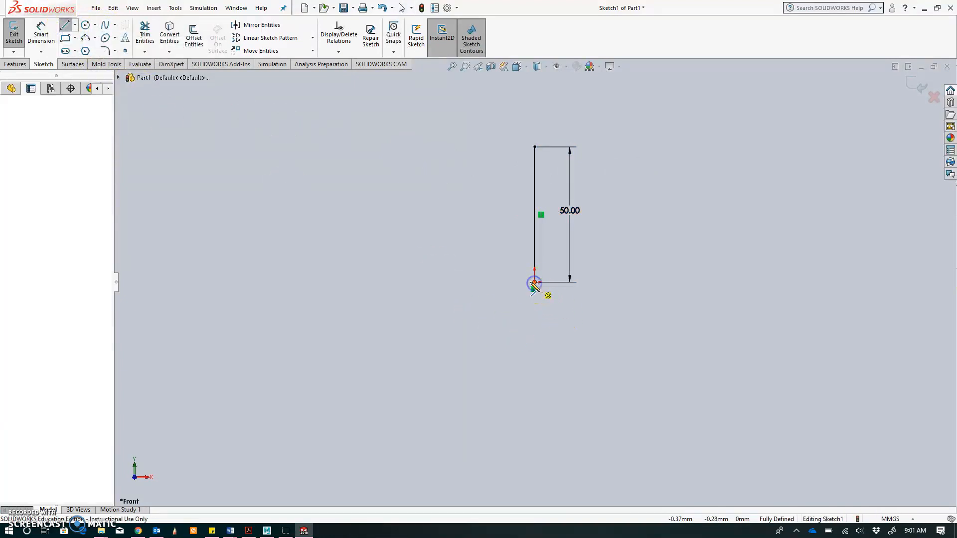
pyautogui.click(500, 282)
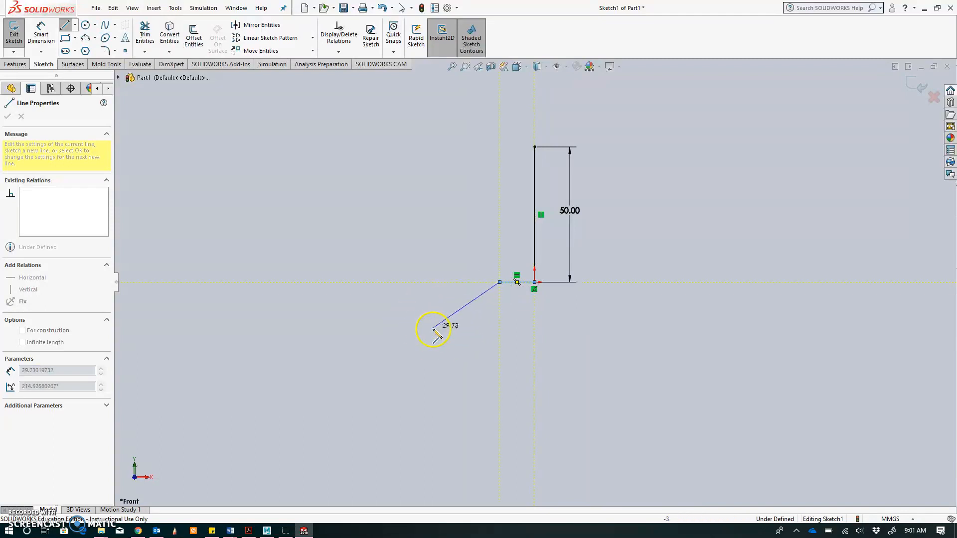
pyautogui.press('Escape')
pyautogui.press('Escape')
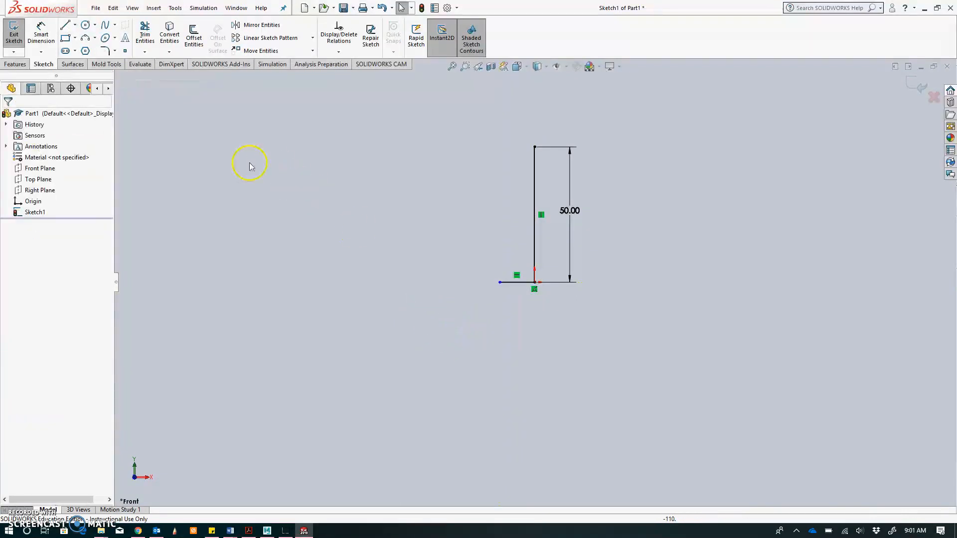
# - Sketch a wavy spline from the vertical line's upper endpoint down through eight further points, ending just above the base line's left end
pyautogui.click(104, 25)
pyautogui.click(535, 148)
pyautogui.click(507, 150)
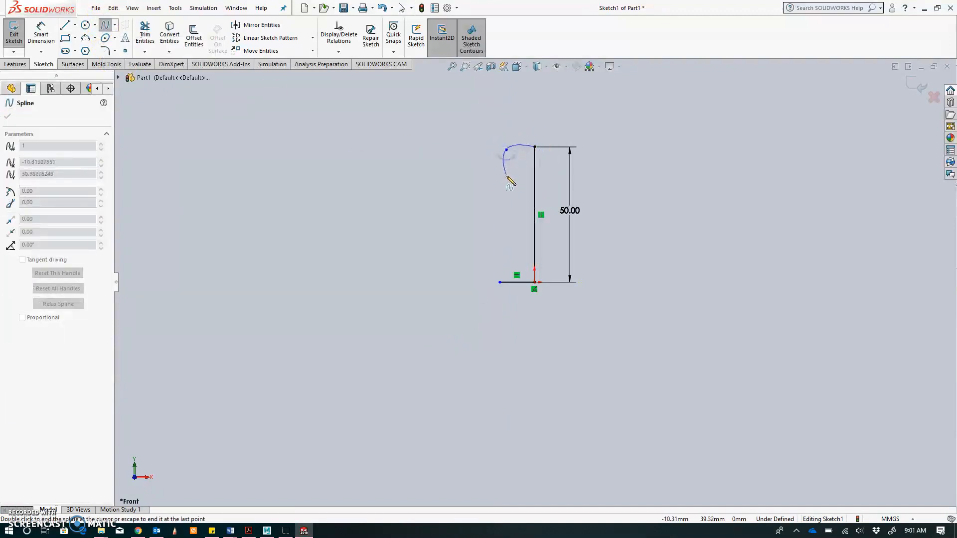
pyautogui.click(511, 194)
pyautogui.click(508, 206)
pyautogui.click(516, 219)
pyautogui.click(500, 233)
pyautogui.click(513, 245)
pyautogui.click(492, 256)
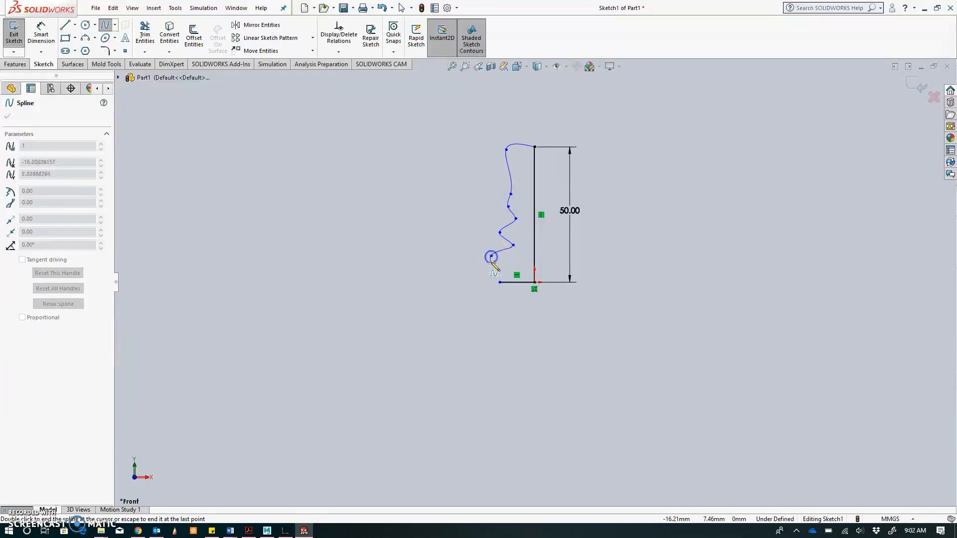
pyautogui.click(499, 268)
pyautogui.press('Escape')
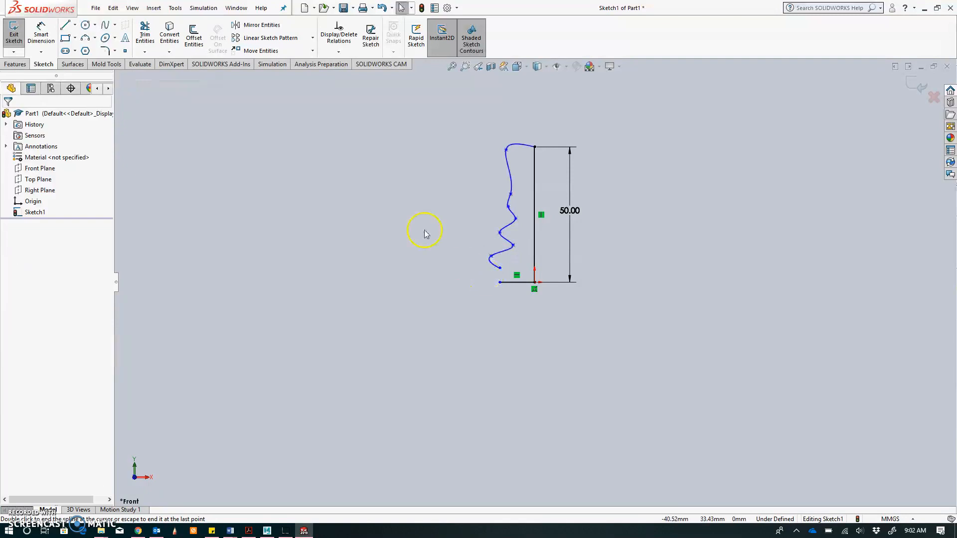
# - Close the profile with a vertical line about 5.2 mm long from the spline's lower end to the base line's left end
pyautogui.click(66, 26)
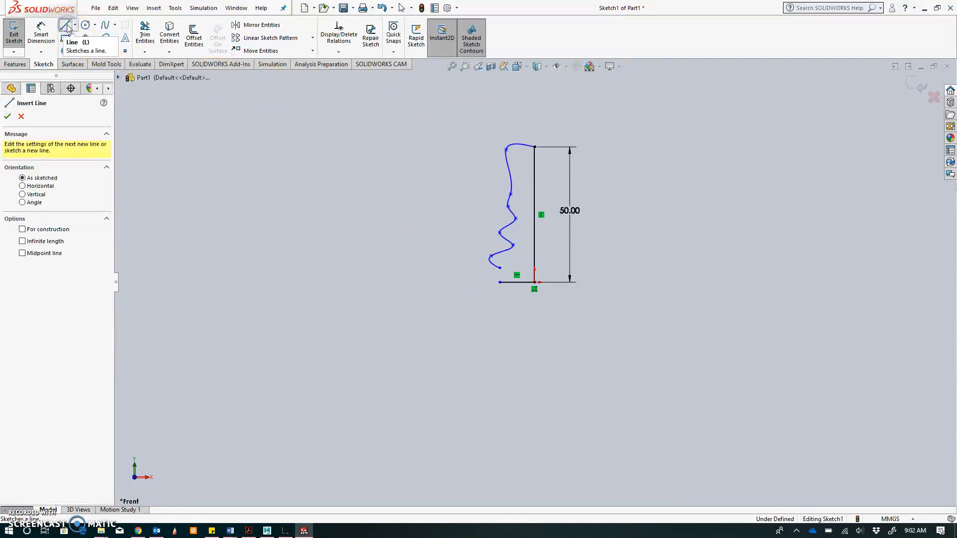
pyautogui.click(501, 269)
pyautogui.click(501, 282)
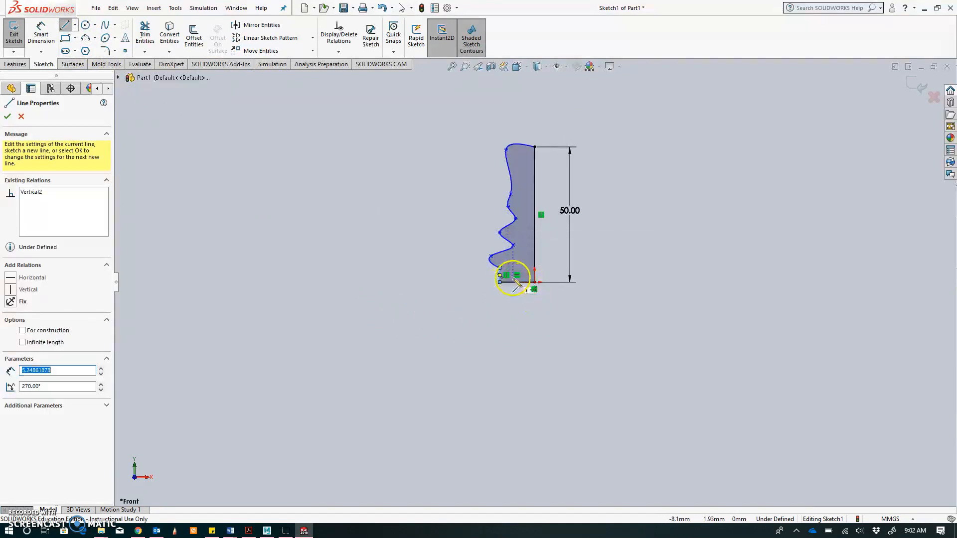
pyautogui.scroll(-2, 521, 219)
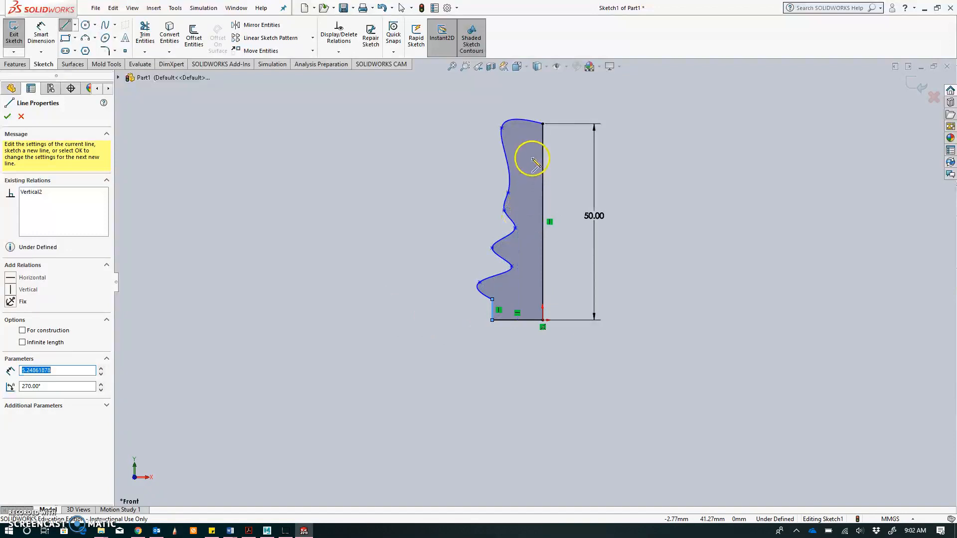
pyautogui.scroll(-2, 536, 147)
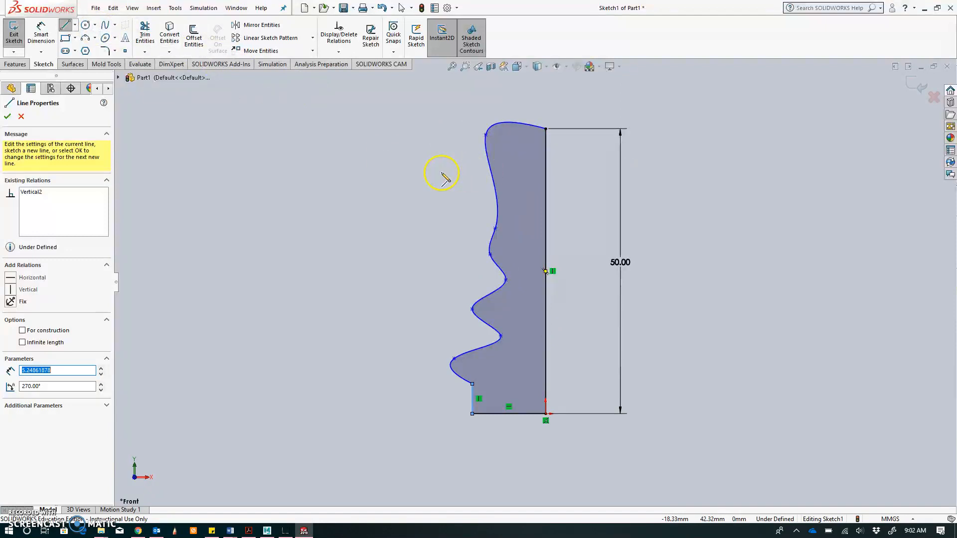
pyautogui.press('Escape')
pyautogui.press('Escape')
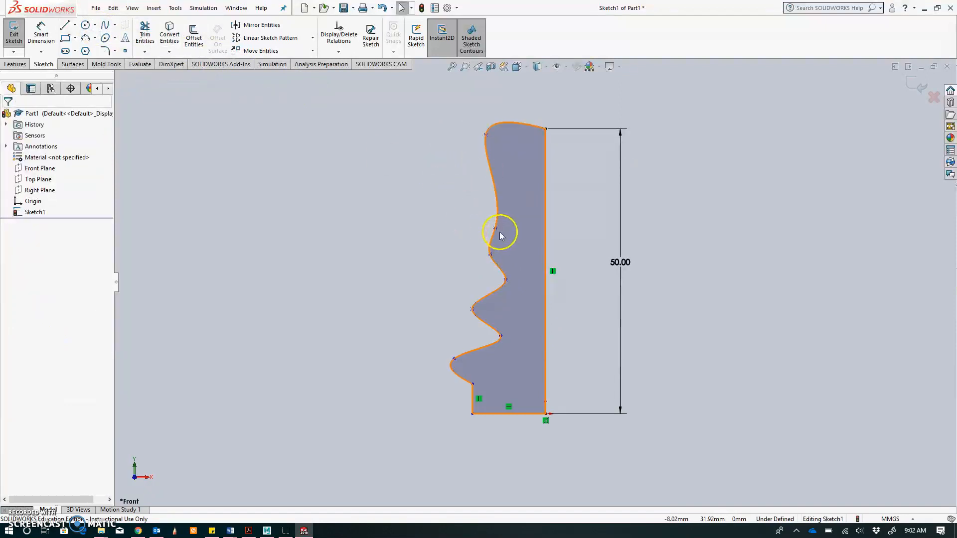
# - Reshape the spline by pulling its lower points inward and moving the two upper points to about (-6, 40.6) and (-5.4, 35.7) mm
pyautogui.moveTo(455, 360); pyautogui.dragTo(486, 292)
pyautogui.click(472, 310)
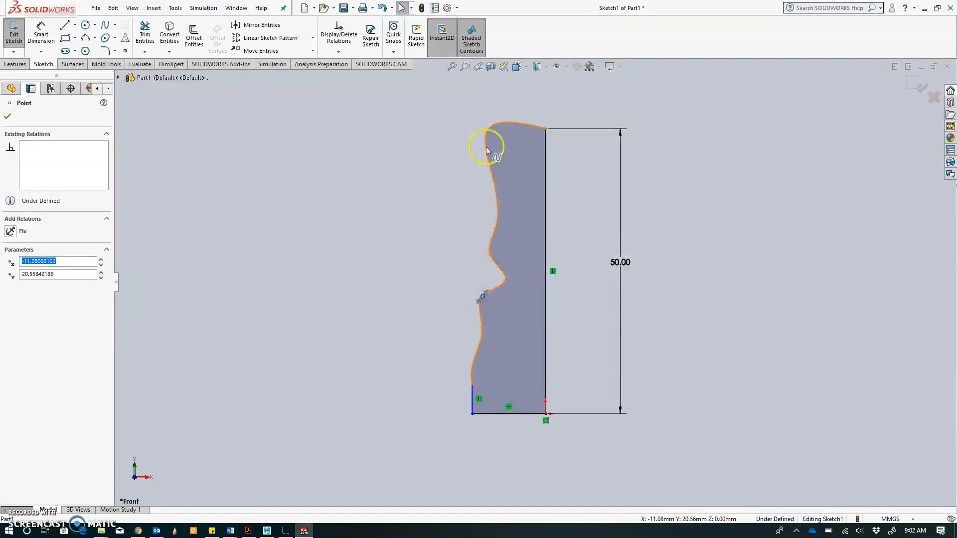
pyautogui.moveTo(486, 134); pyautogui.dragTo(504, 163)
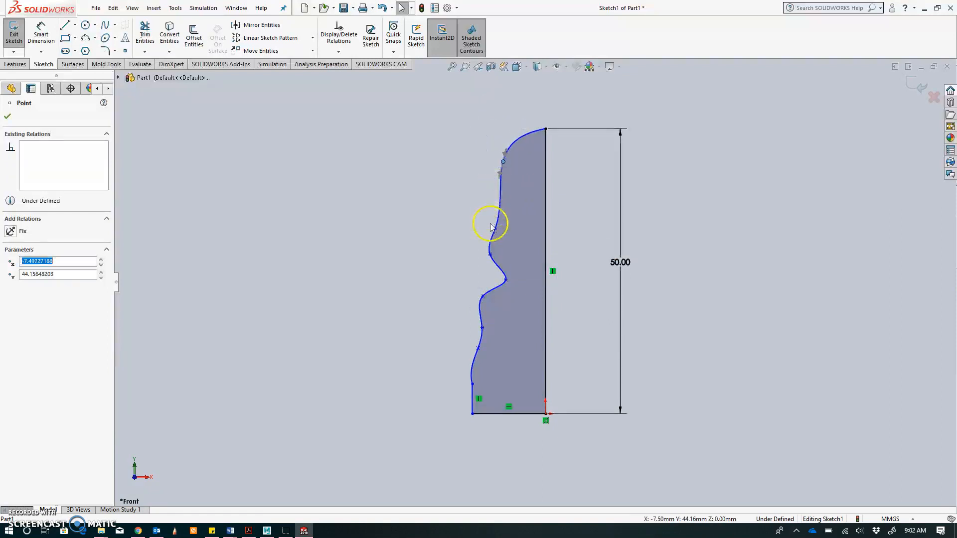
pyautogui.moveTo(496, 230); pyautogui.dragTo(515, 209)
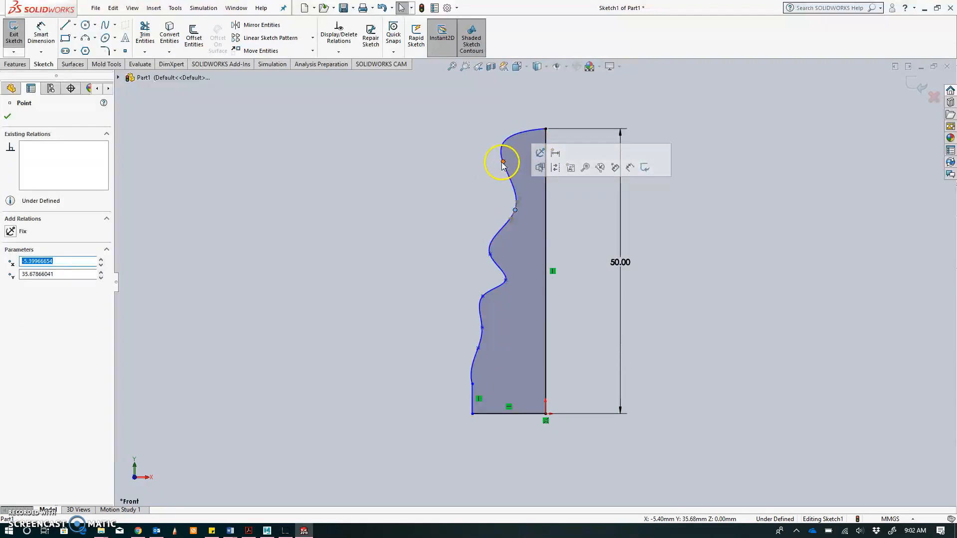
pyautogui.moveTo(503, 163); pyautogui.dragTo(512, 183)
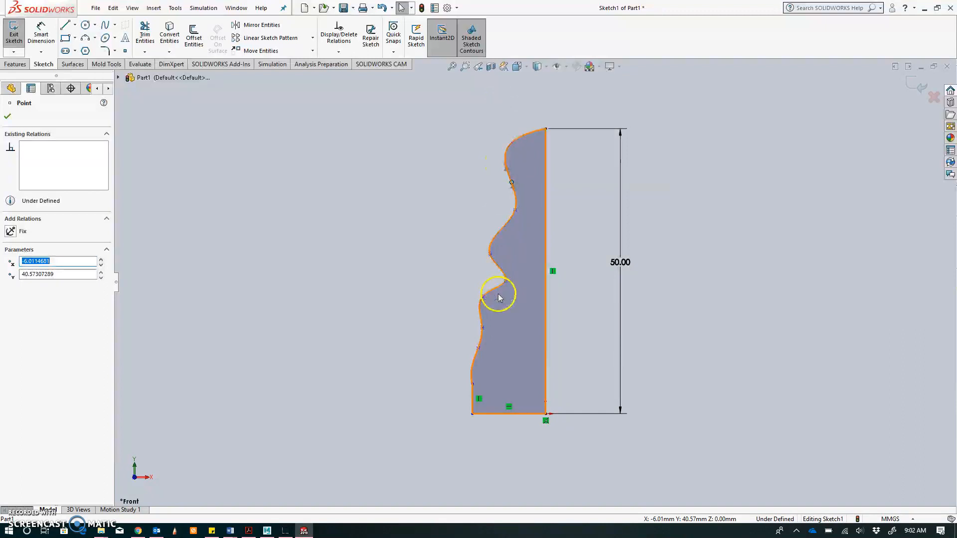
# - Move the lower spline points to about (-8.9, 14.5) and (-10.5, 12.4) mm, and shift the short vertical line inward to narrow the base
pyautogui.moveTo(482, 329); pyautogui.dragTo(496, 332)
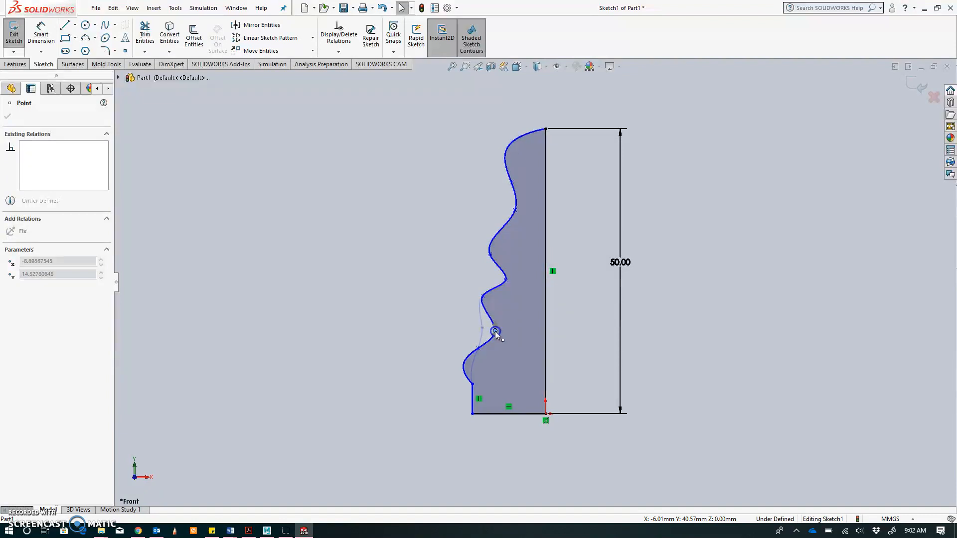
pyautogui.moveTo(496, 333); pyautogui.dragTo(495, 331)
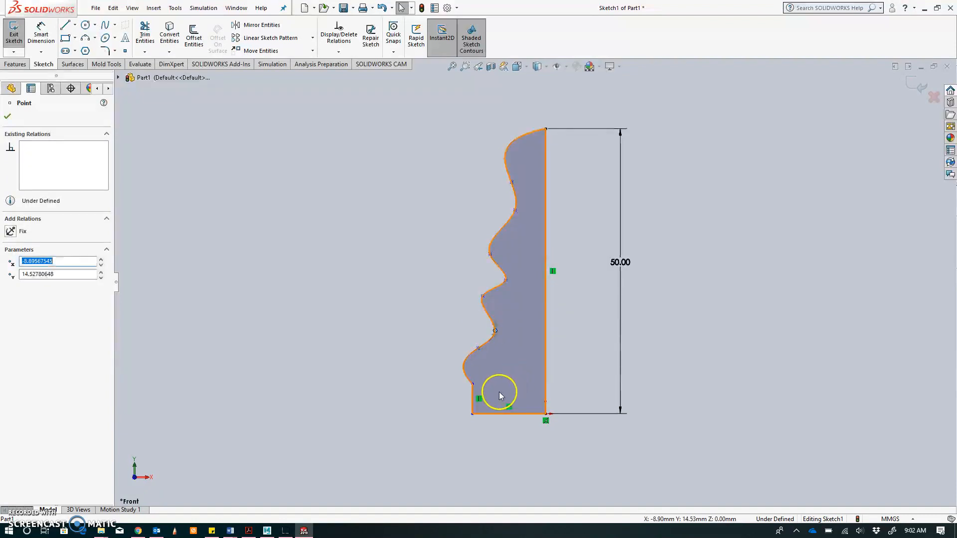
pyautogui.moveTo(474, 400); pyautogui.dragTo(493, 402)
pyautogui.click(478, 350)
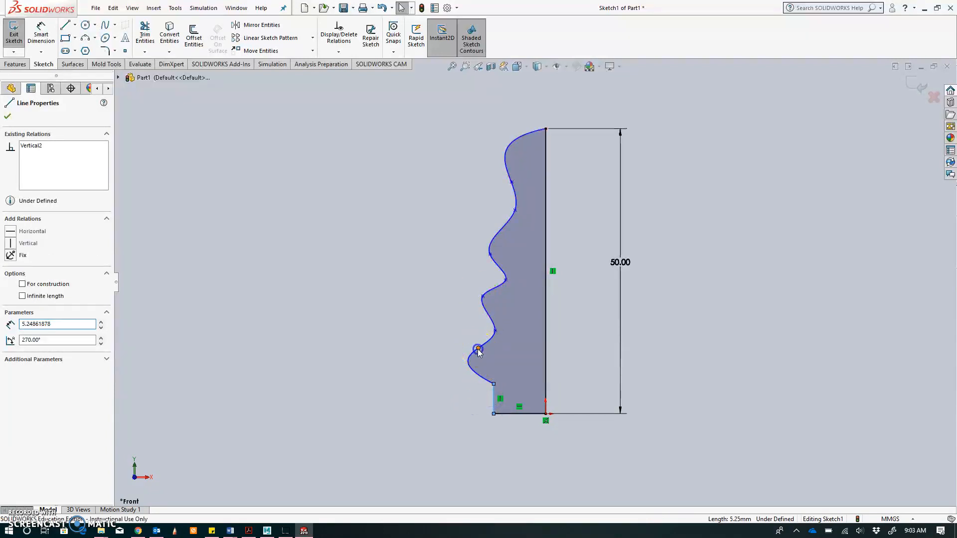
pyautogui.moveTo(487, 345); pyautogui.dragTo(487, 343)
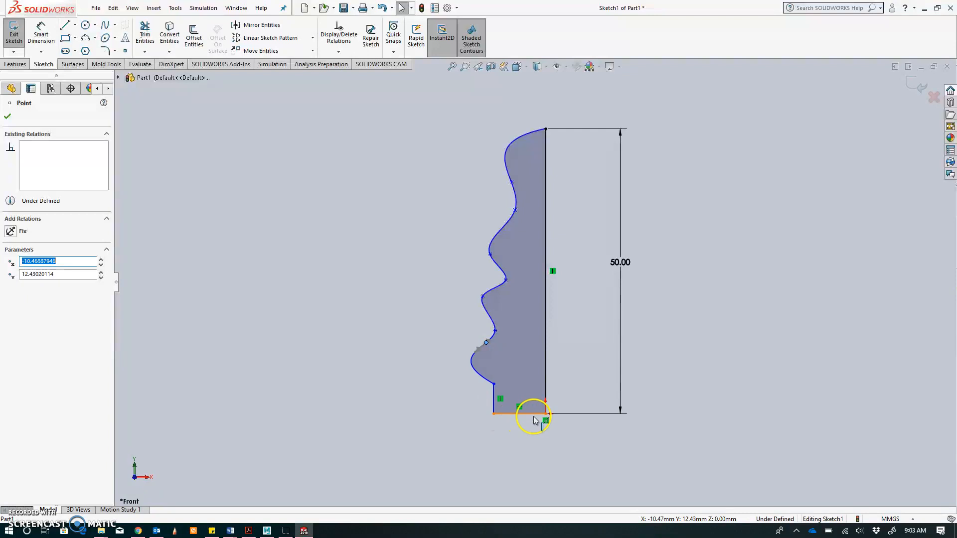
pyautogui.scroll(-6, 499, 391)
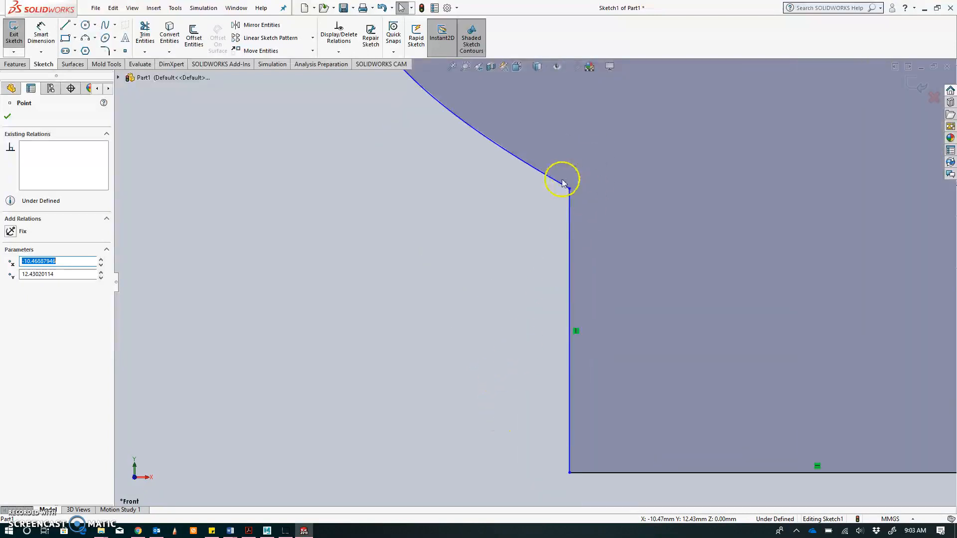
pyautogui.scroll(5, 660, 183)
pyautogui.scroll(4, 663, 181)
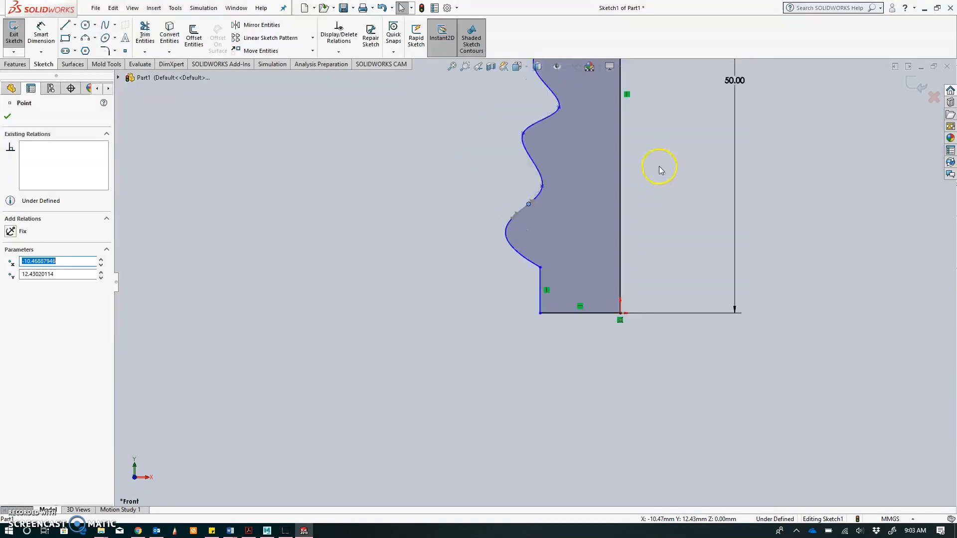
# - Revolve the closed half profile 360 degrees into a solid, using the 50 mm vertical line as the axis of revolution
pyautogui.scroll(-3, 579, 100)
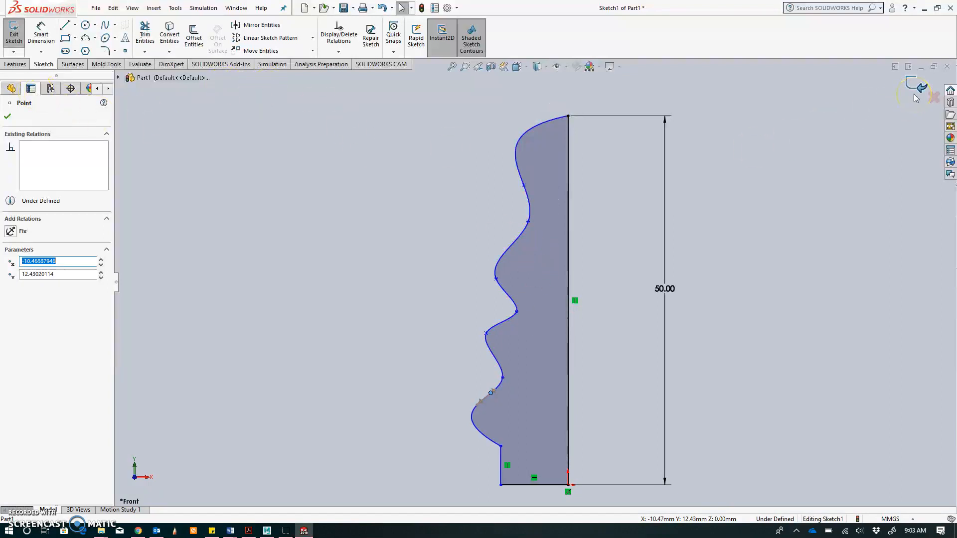
pyautogui.click(10, 64)
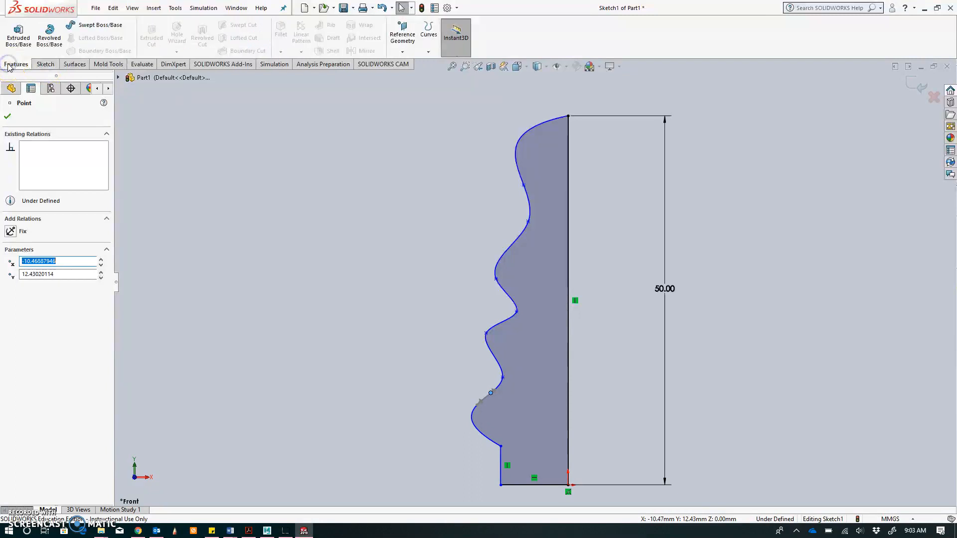
pyautogui.click(52, 41)
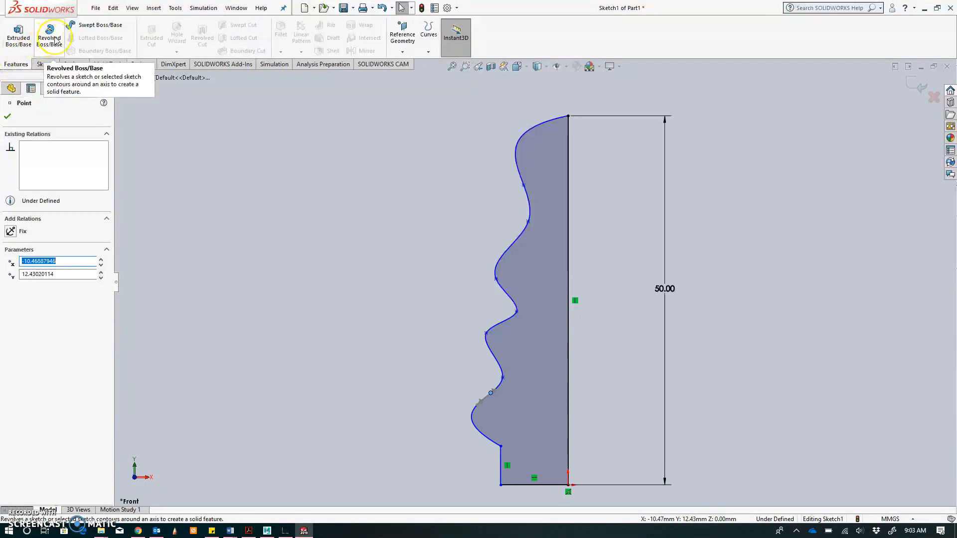
pyautogui.click(55, 43)
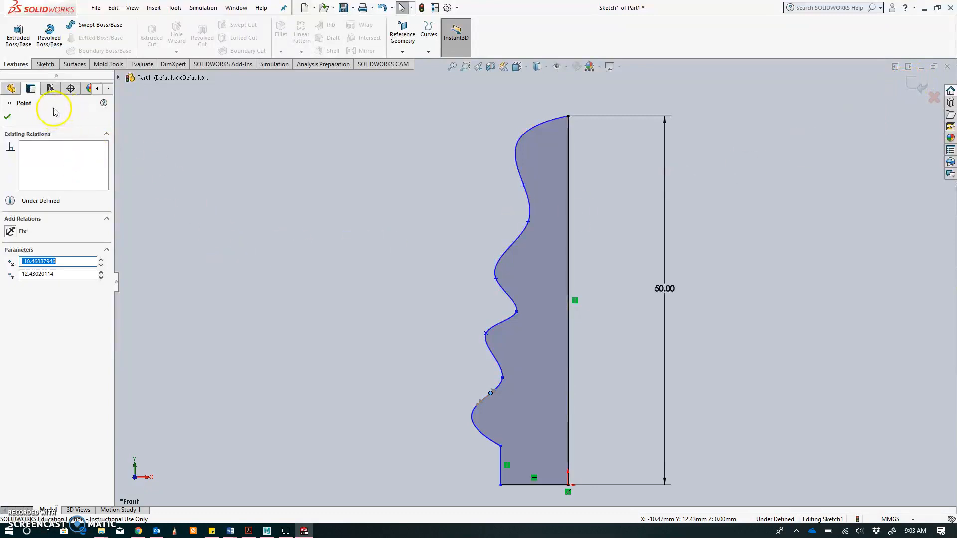
pyautogui.click(12, 89)
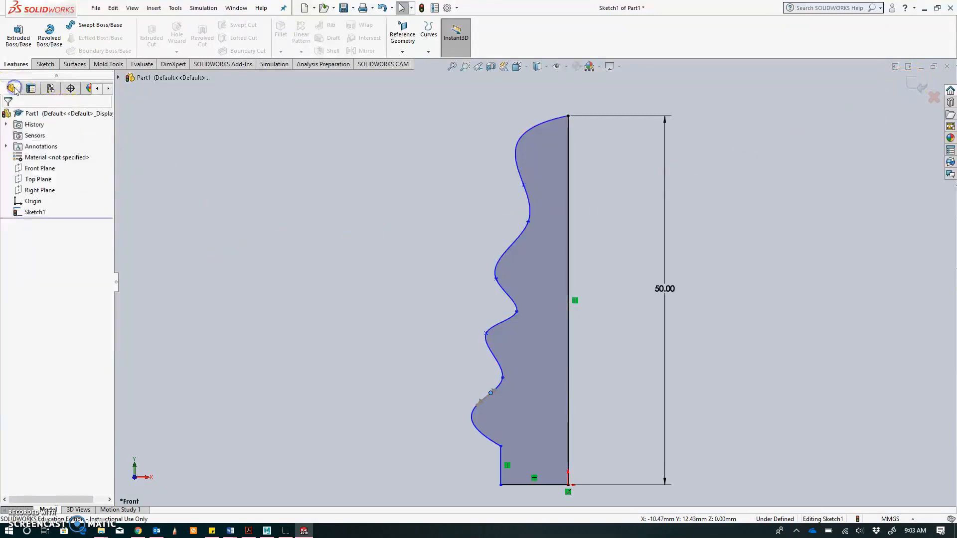
pyautogui.click(36, 214)
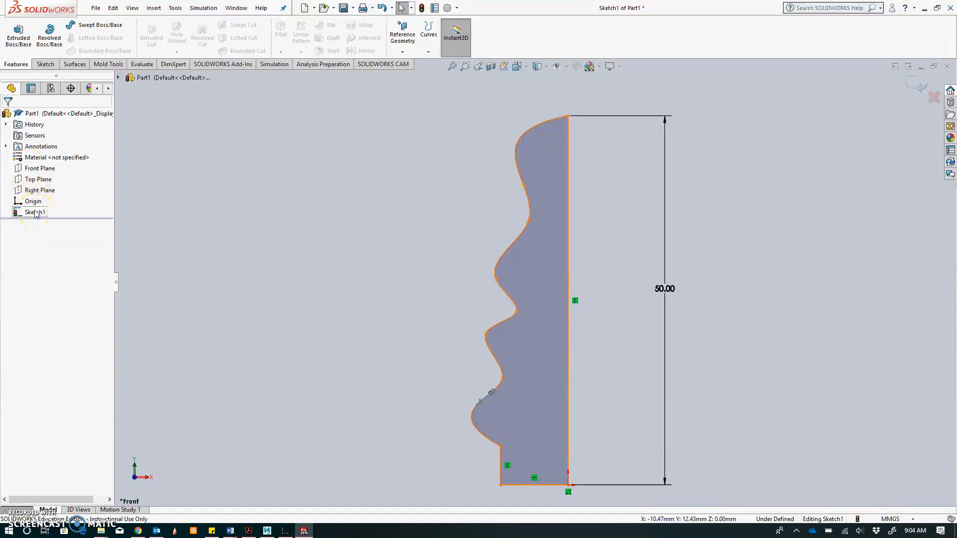
pyautogui.click(35, 214)
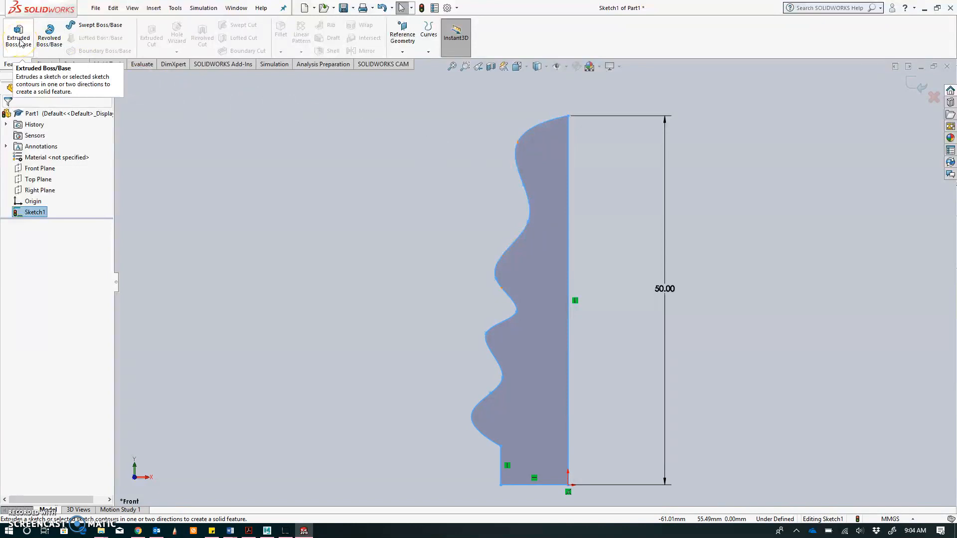
pyautogui.click(51, 40)
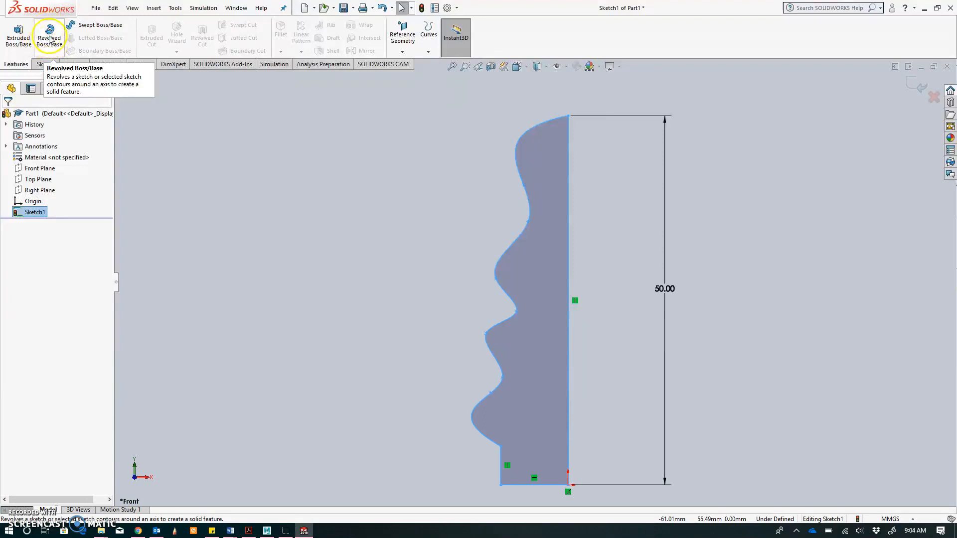
pyautogui.click(51, 39)
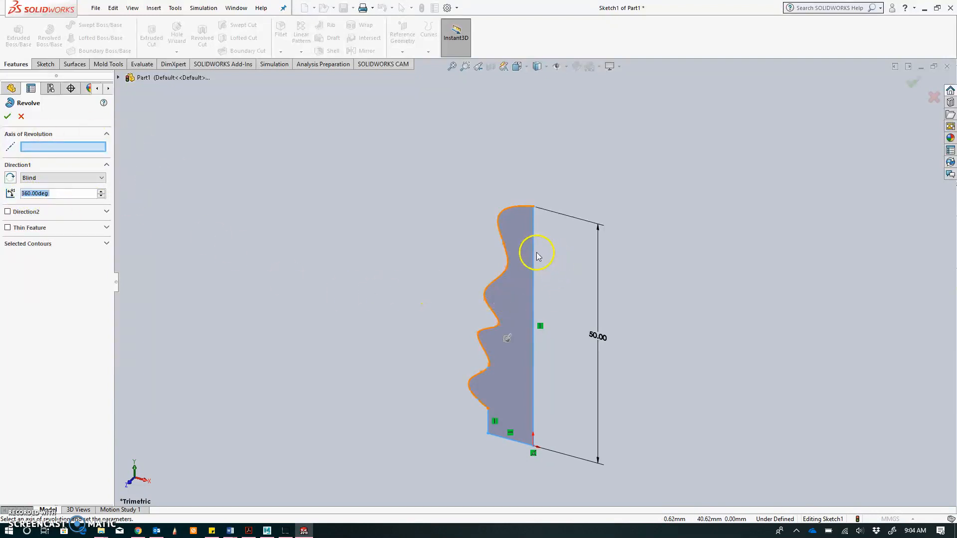
pyautogui.click(76, 148)
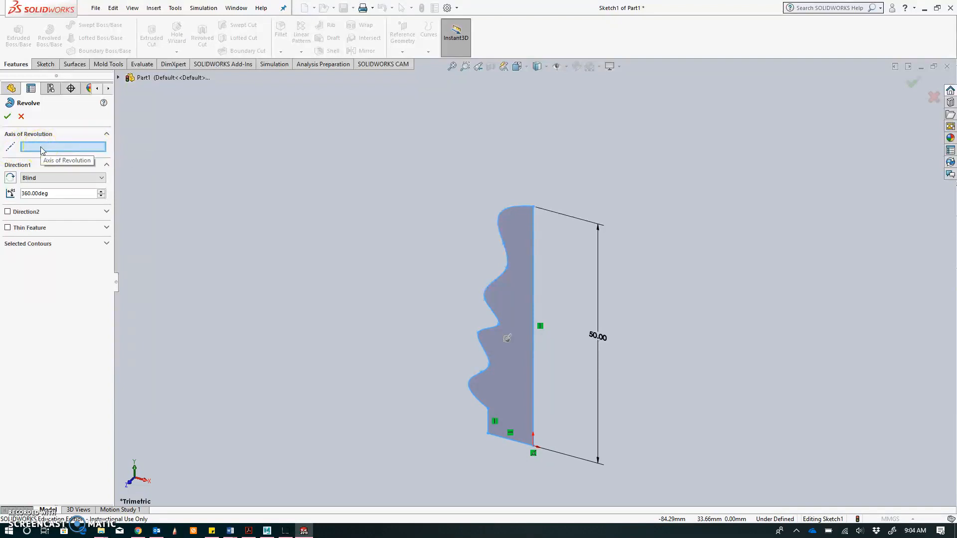
pyautogui.click(534, 270)
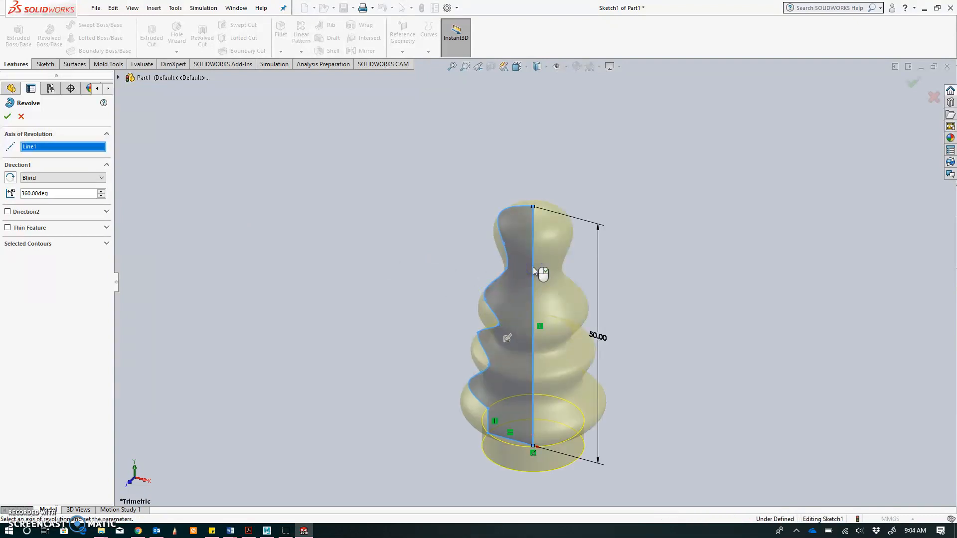
pyautogui.moveTo(696, 390)
pyautogui.mouseDown(button='middle')
pyautogui.moveTo(713, 322)
pyautogui.moveTo(773, 233)
pyautogui.moveTo(743, 270)
pyautogui.moveTo(543, 305)
pyautogui.moveTo(356, 297)
pyautogui.moveTo(366, 289)
pyautogui.moveTo(696, 314)
pyautogui.moveTo(639, 304)
pyautogui.moveTo(617, 284)
pyautogui.moveTo(549, 279)
pyautogui.moveTo(489, 313)
pyautogui.moveTo(479, 331)
pyautogui.moveTo(486, 320)
pyautogui.mouseUp(button='middle')
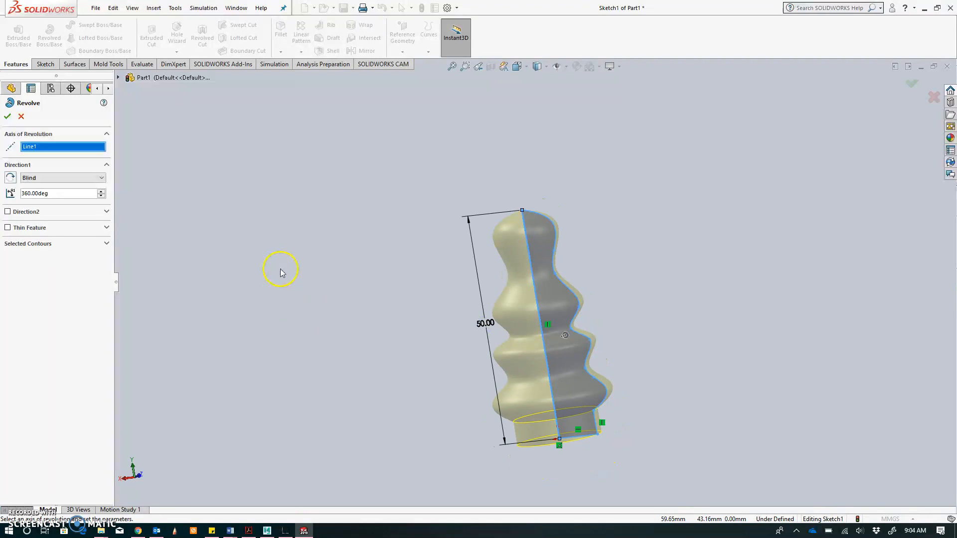
pyautogui.click(9, 117)
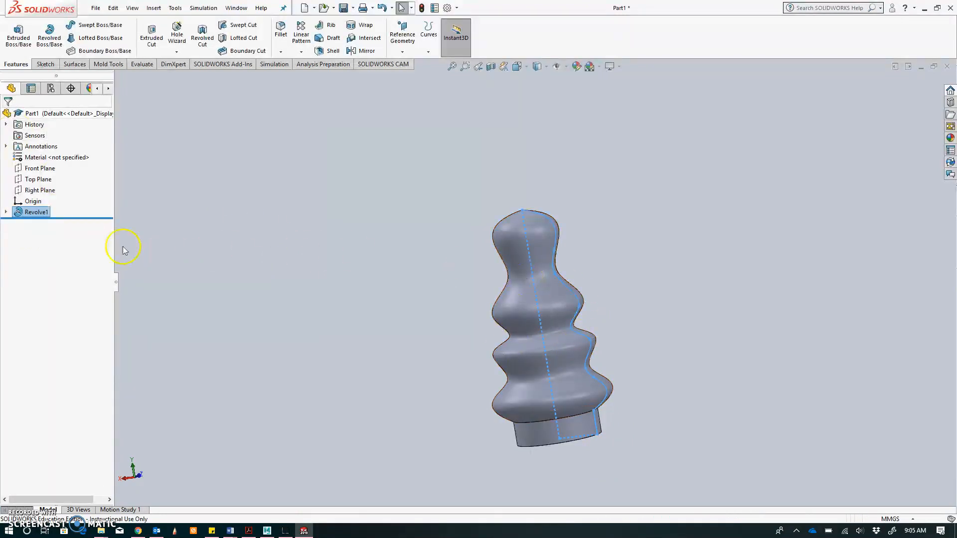
# - Edit the revolve's sketch and pull three upper spline points inward, placing the lowest of them at about (-5.9, 24.9) mm
pyautogui.click(6, 214)
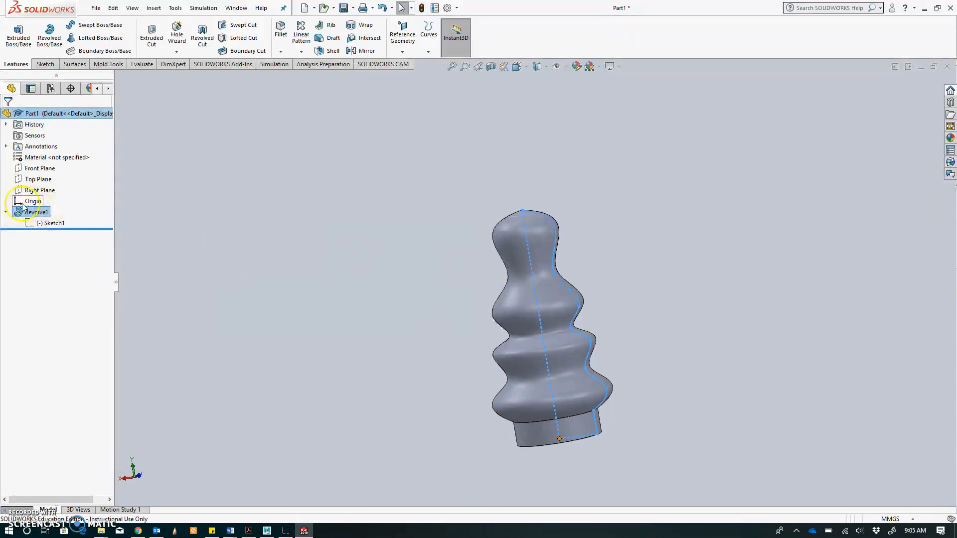
pyautogui.click(42, 225)
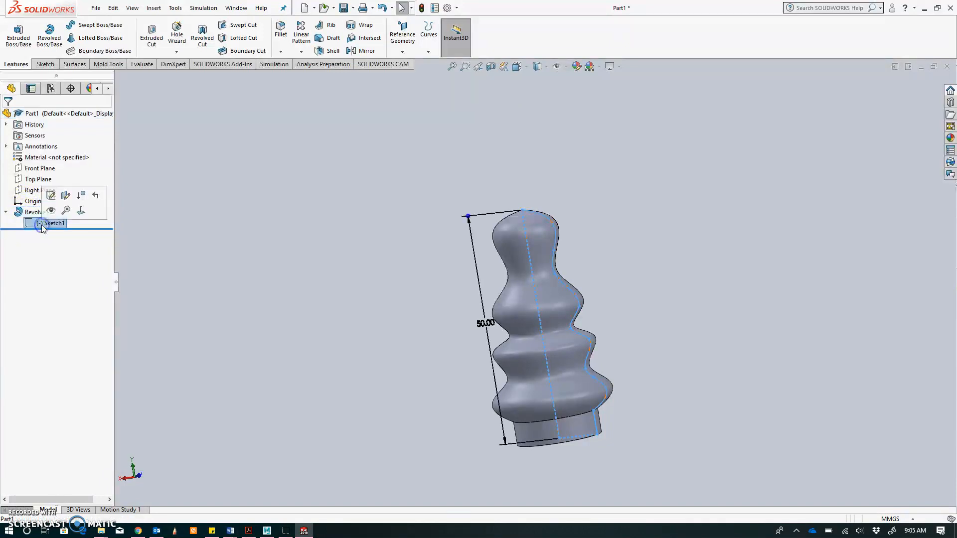
pyautogui.click(51, 196)
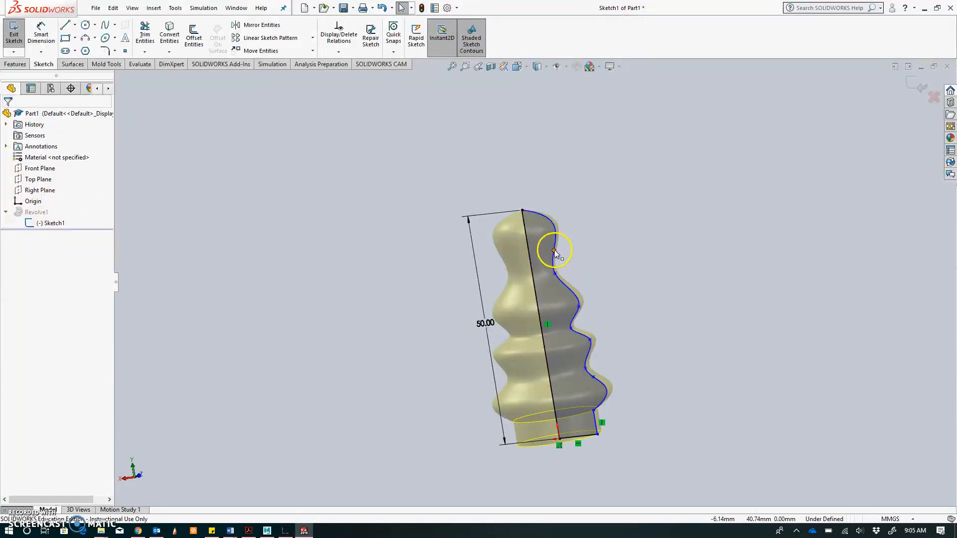
pyautogui.moveTo(551, 248)
pyautogui.mouseDown()
pyautogui.moveTo(545, 239)
pyautogui.moveTo(581, 310)
pyautogui.moveTo(563, 297)
pyautogui.moveTo(569, 288)
pyautogui.mouseUp()
pyautogui.click(590, 339)
pyautogui.moveTo(590, 339)
pyautogui.mouseDown()
pyautogui.moveTo(568, 323)
pyautogui.moveTo(582, 318)
pyautogui.moveTo(565, 322)
pyautogui.mouseUp()
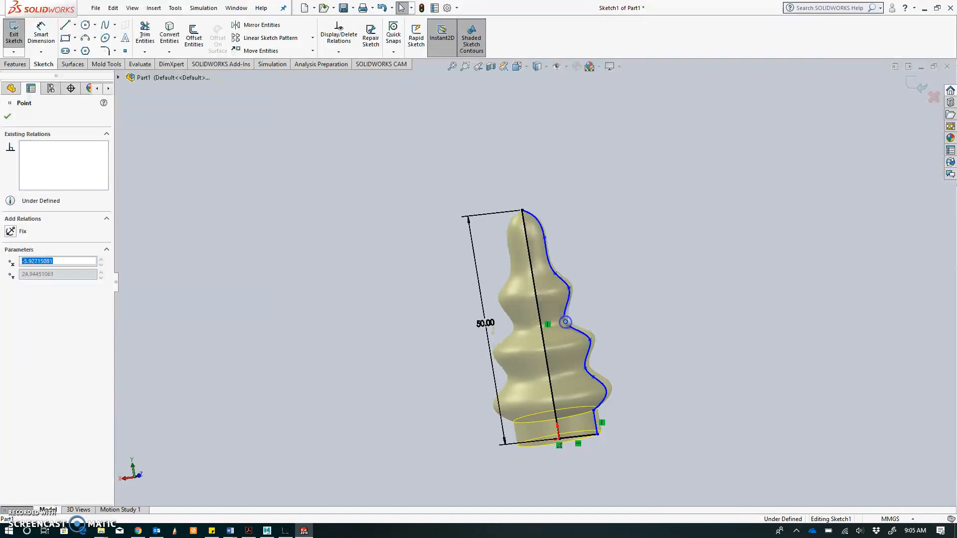
# - Pull the three ridge points of the spline outward, move its uppermost intermediate point to about (-8.9, 42) mm, and exit the sketch
pyautogui.click(593, 378)
pyautogui.moveTo(594, 378)
pyautogui.mouseDown()
pyautogui.moveTo(614, 394)
pyautogui.moveTo(634, 381)
pyautogui.moveTo(629, 366)
pyautogui.moveTo(609, 379)
pyautogui.mouseUp()
pyautogui.moveTo(591, 341); pyautogui.dragTo(609, 331)
pyautogui.moveTo(571, 289); pyautogui.dragTo(606, 286)
pyautogui.click(545, 239)
pyautogui.moveTo(545, 239); pyautogui.dragTo(565, 243)
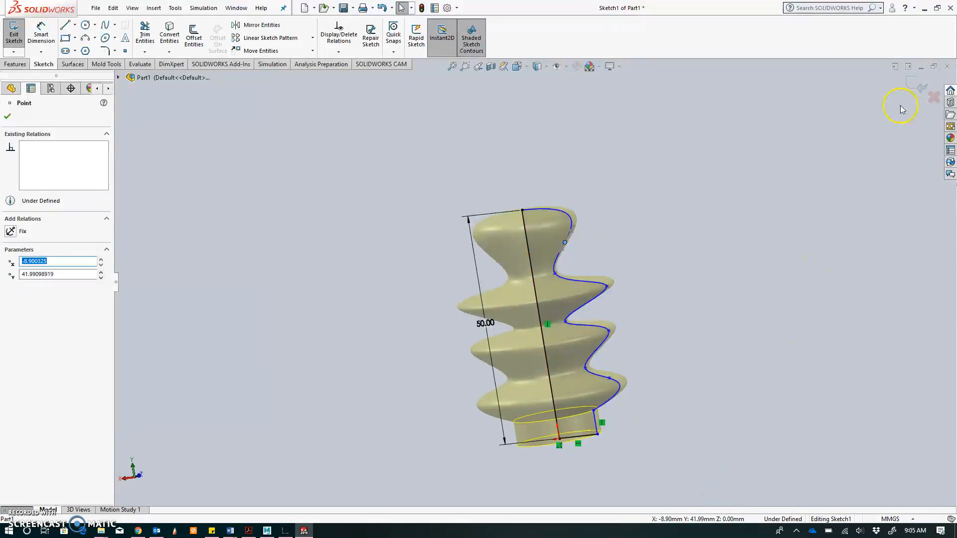
pyautogui.click(918, 86)
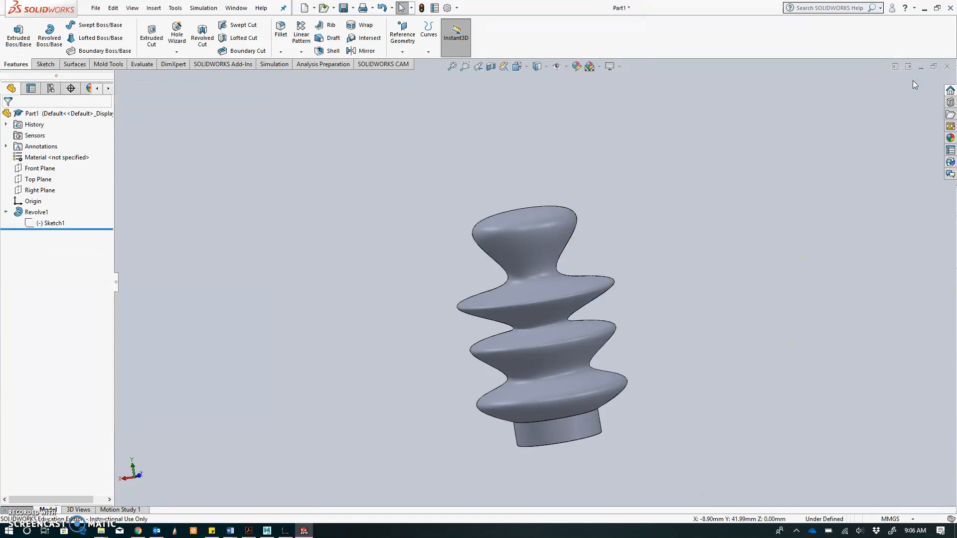
pyautogui.moveTo(578, 238); pyautogui.dragTo(563, 476, button='middle')
pyautogui.scroll(-7, 575, 325)
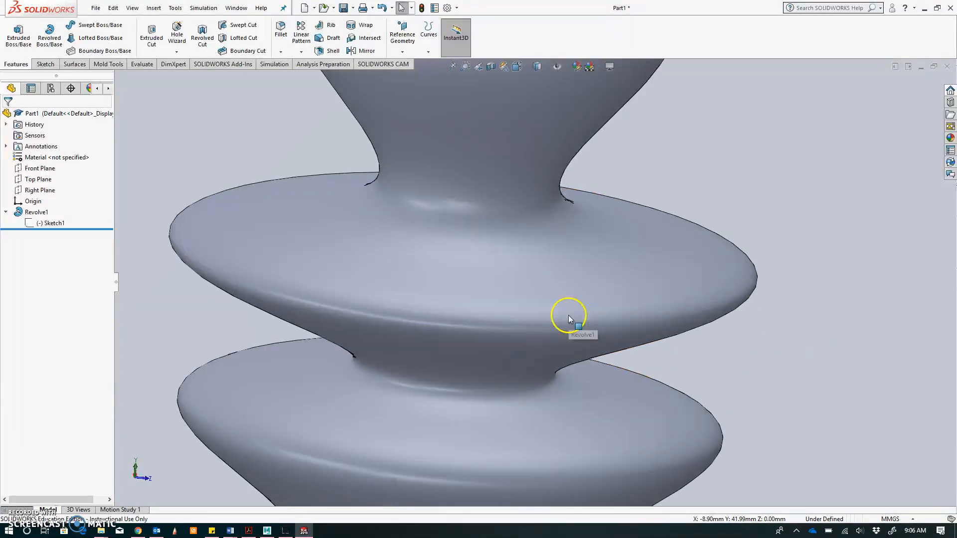
pyautogui.scroll(6, 545, 333)
pyautogui.scroll(3, 517, 355)
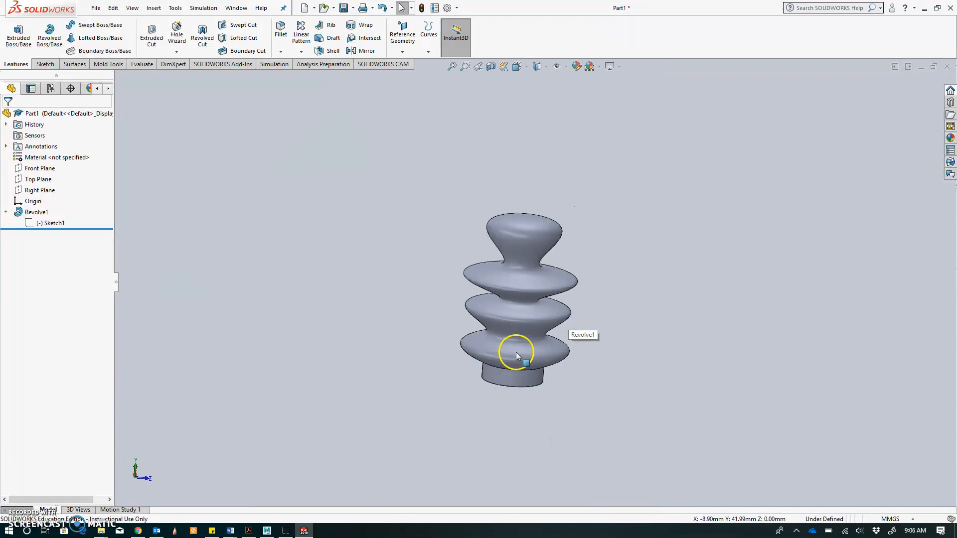